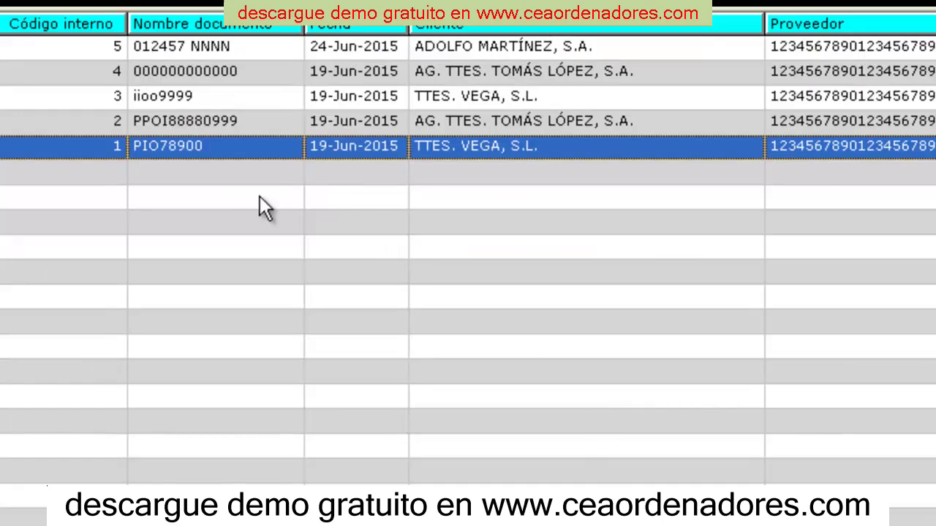
Step: Create a new CMR record and set its document name to NTY66666667
click(266, 182)
double_click(266, 179)
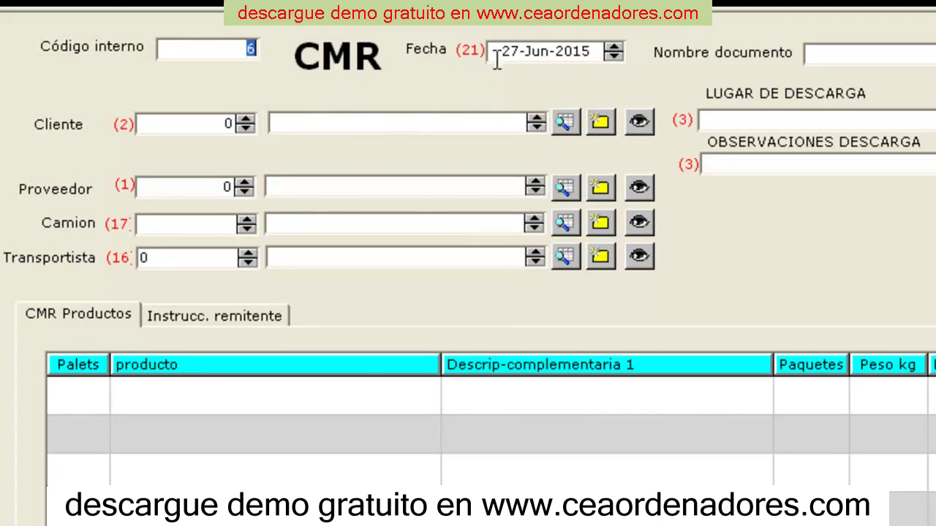
click(807, 56)
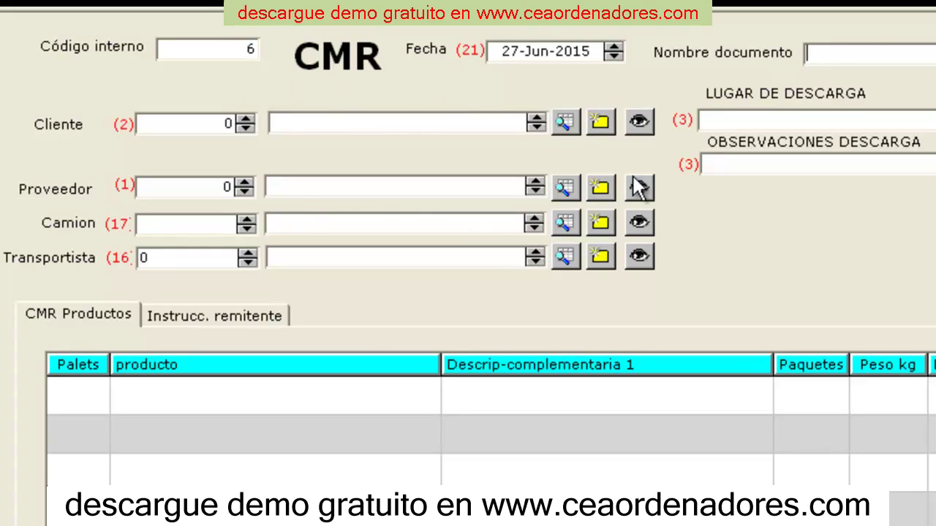
text(NTY66666667)
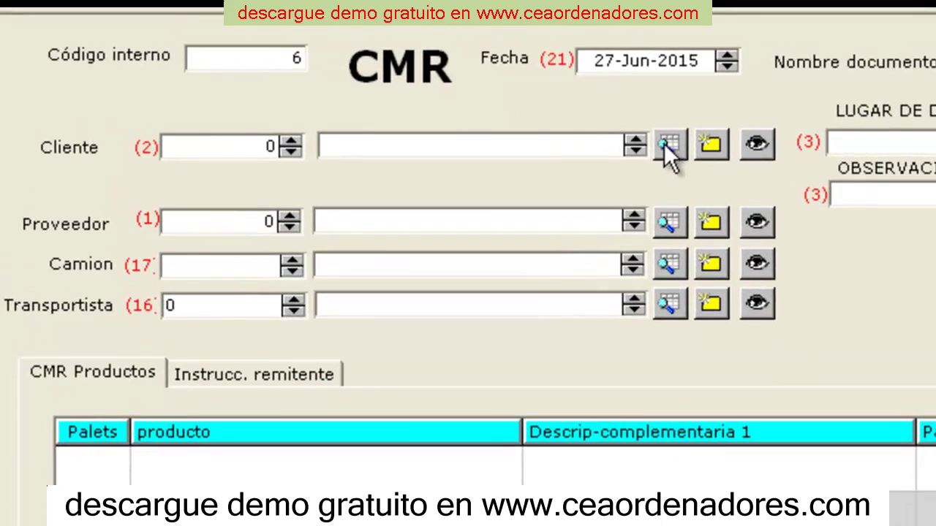
Step: Look up and assign AG. TTES. TOMÁS LÓPEZ, S.A. as the client of the CMR
click(669, 144)
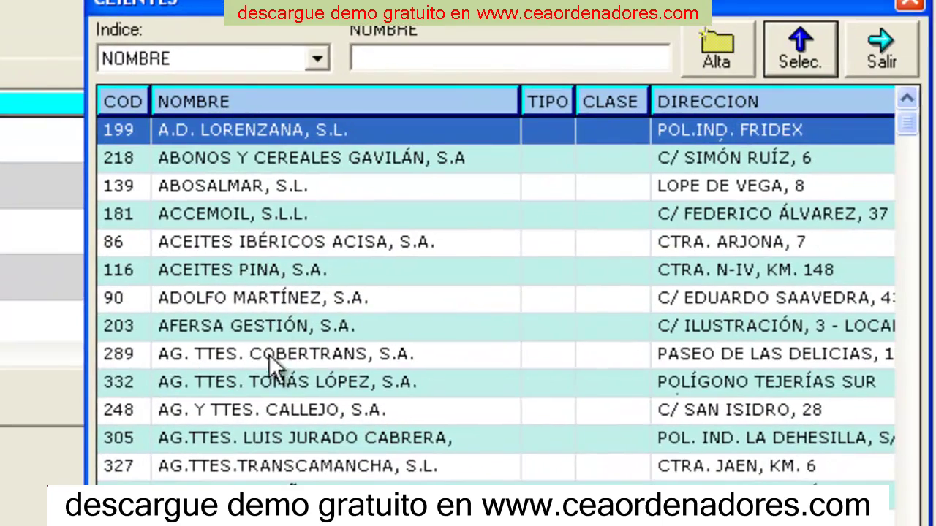
click(267, 382)
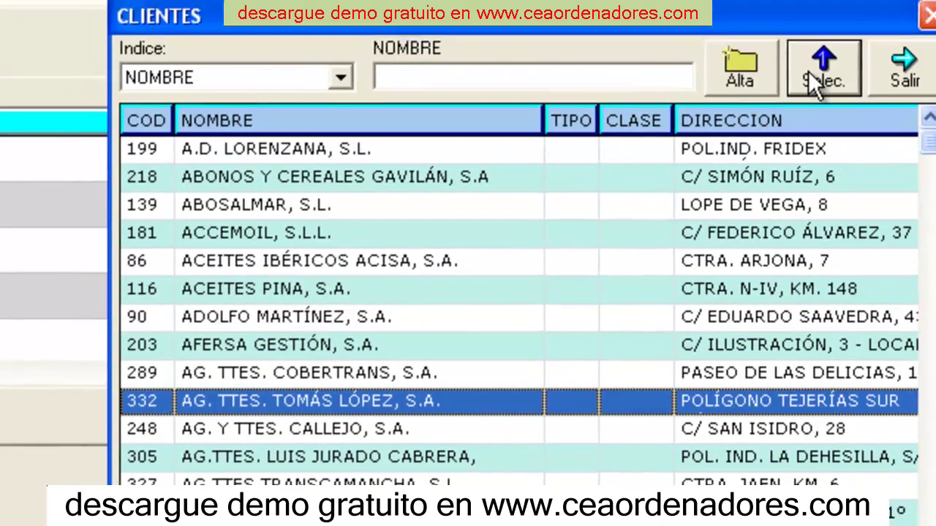
click(812, 73)
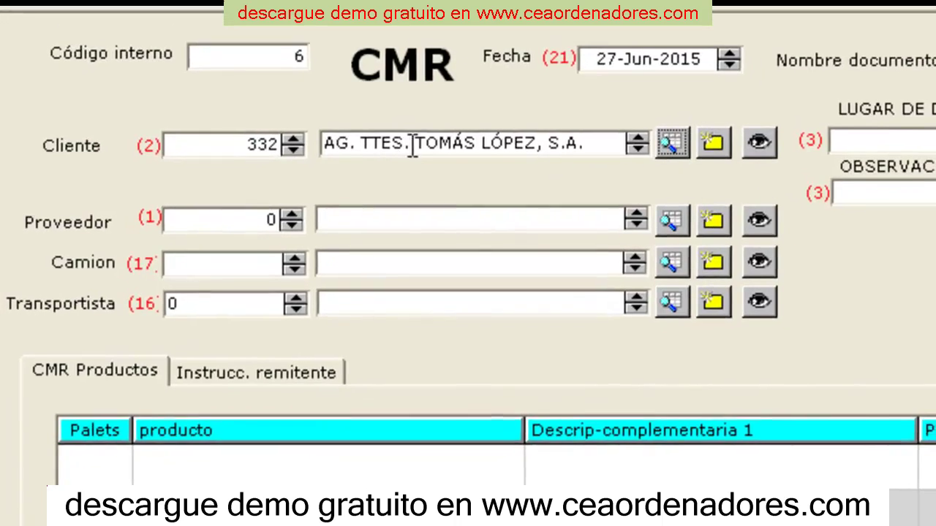
Step: Open the assigned client's record and set its country to ESPAÑA
click(759, 143)
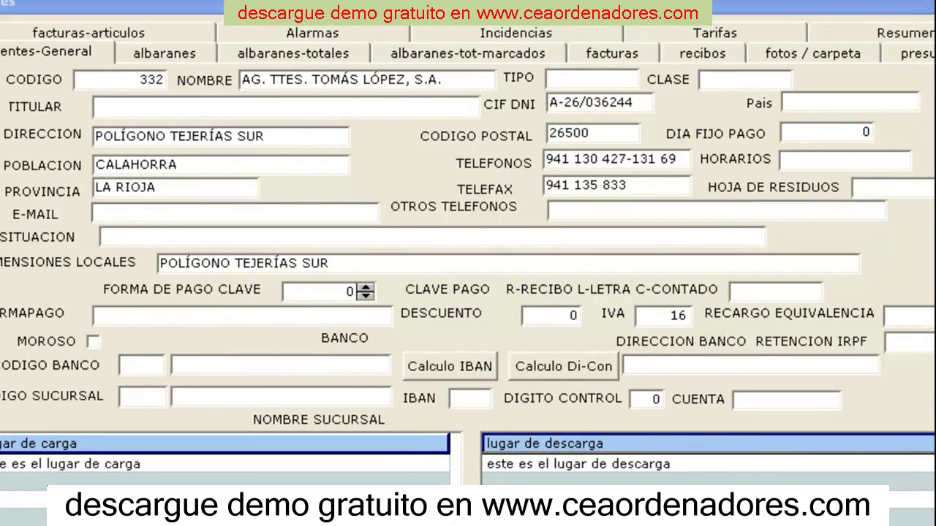
click(789, 103)
text(ESPAÑA)
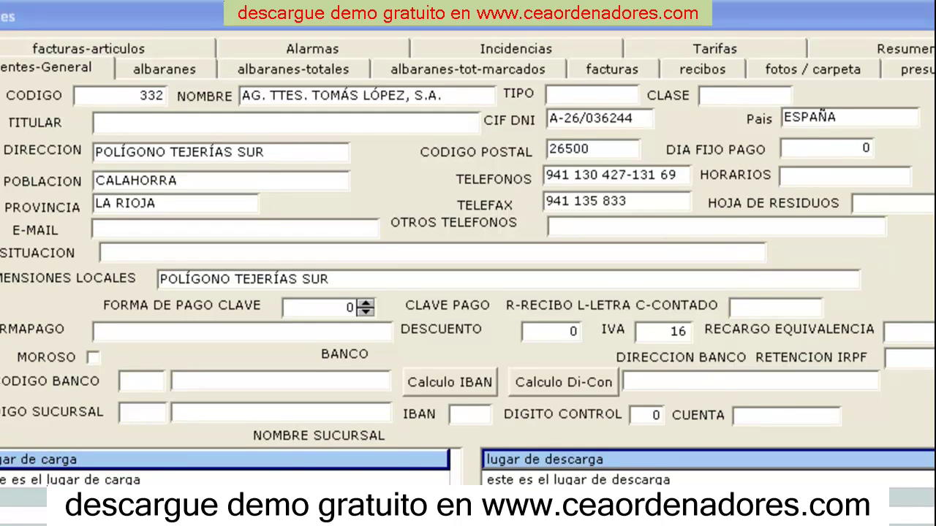
Step: Open the client's unloading place entry, review its place and observations fields, and accept it
double_click(525, 480)
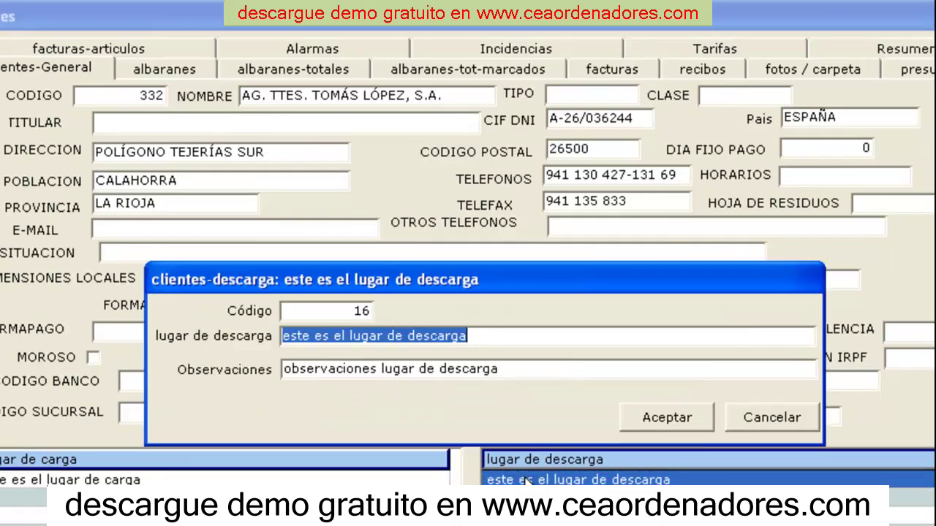
click(289, 371)
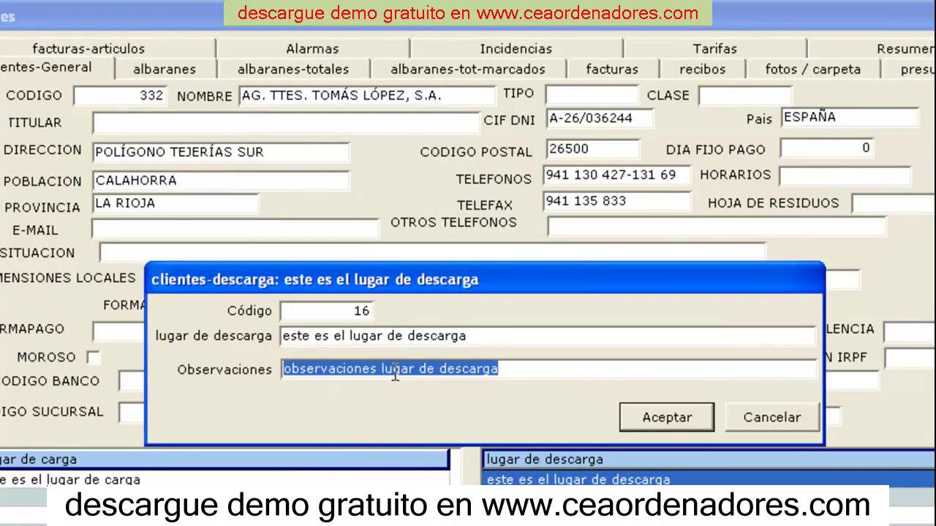
click(669, 418)
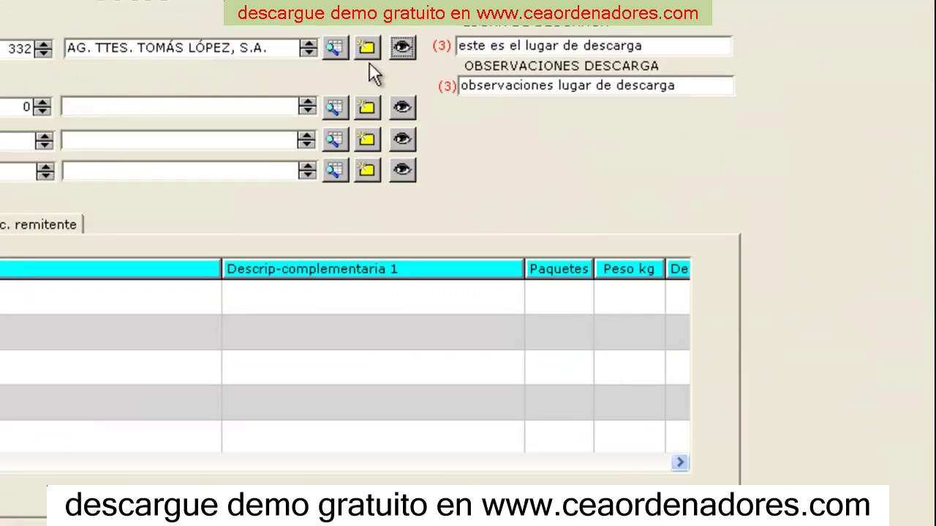
Step: Check the unloading place and observations on the CMR against those in the client's record
drag(476, 45, 458, 45)
key(Tab)
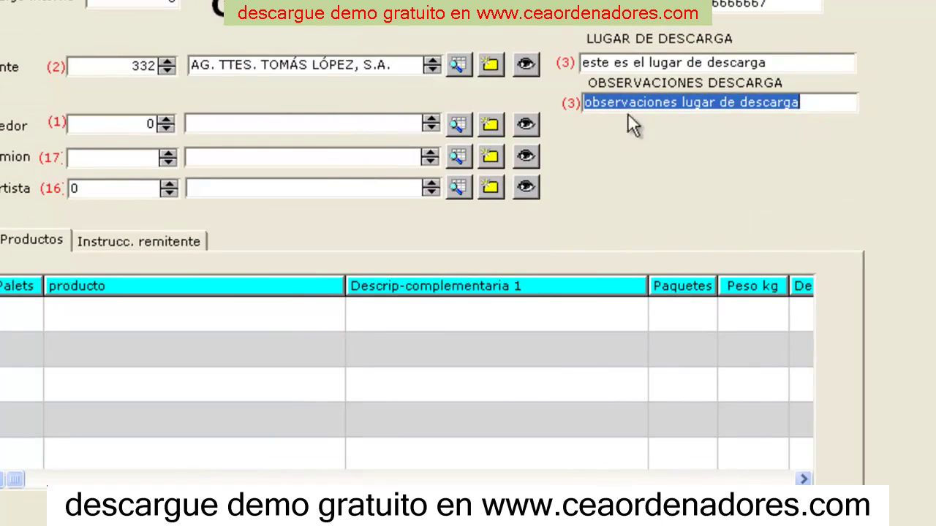
key(Tab)
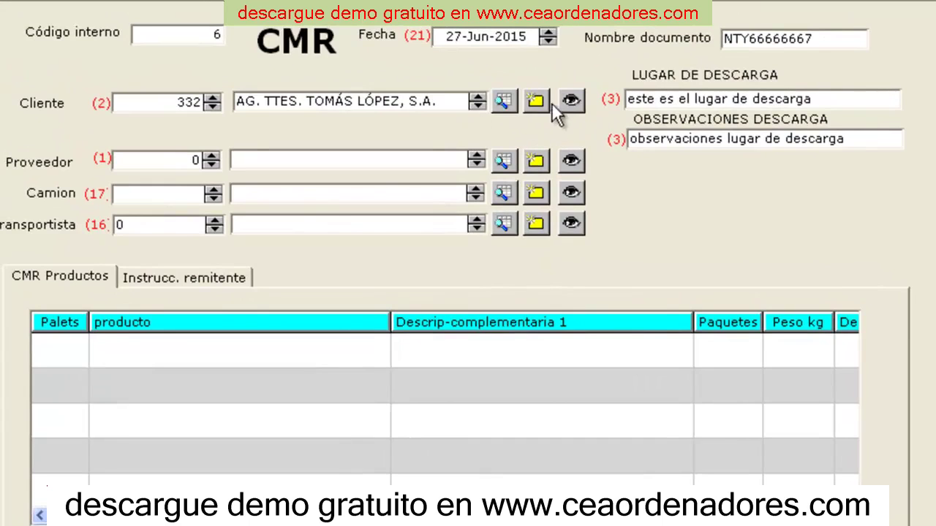
click(572, 103)
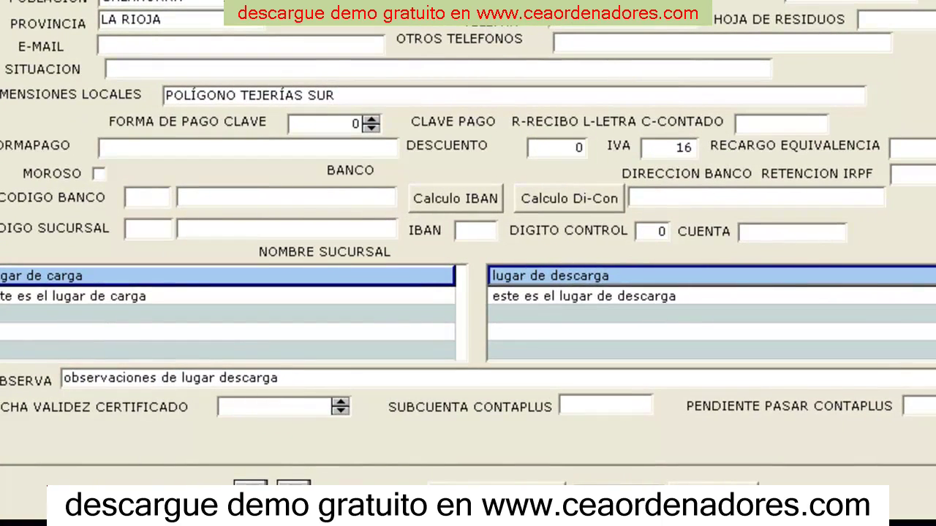
key(Return)
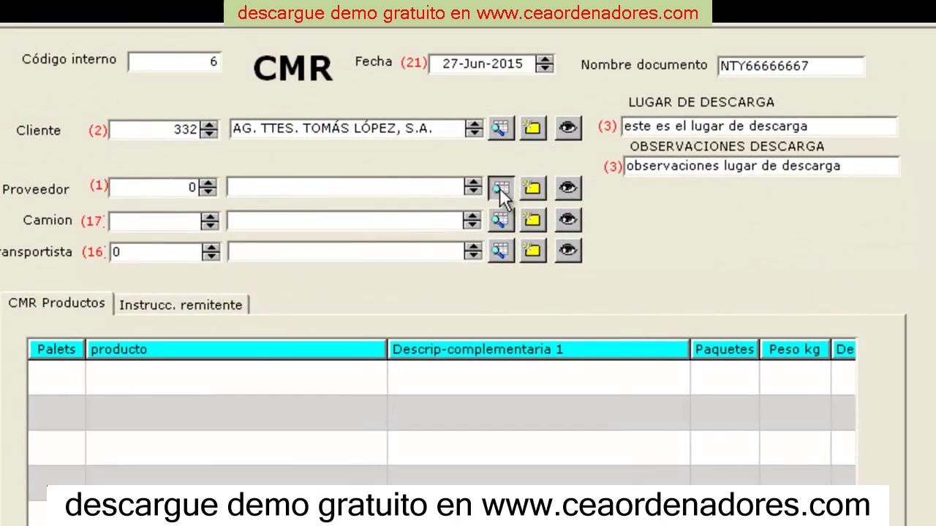
click(499, 188)
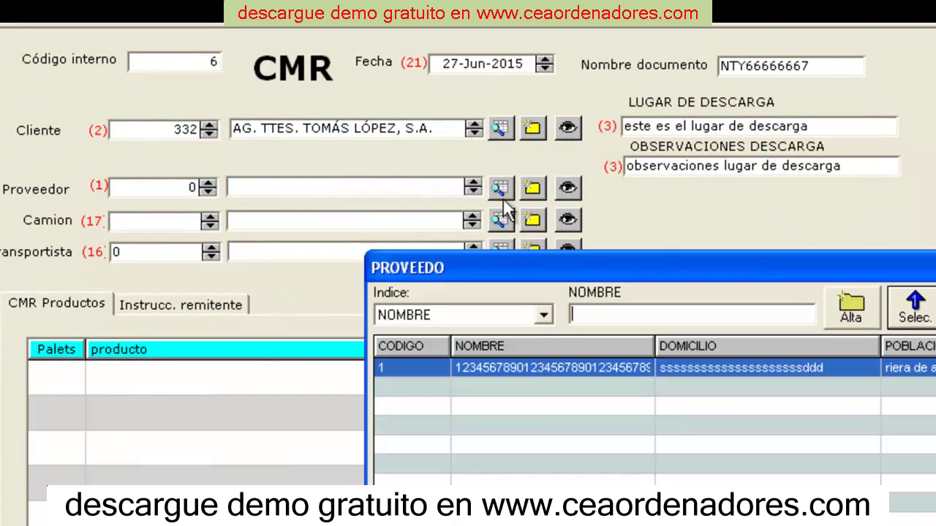
double_click(529, 365)
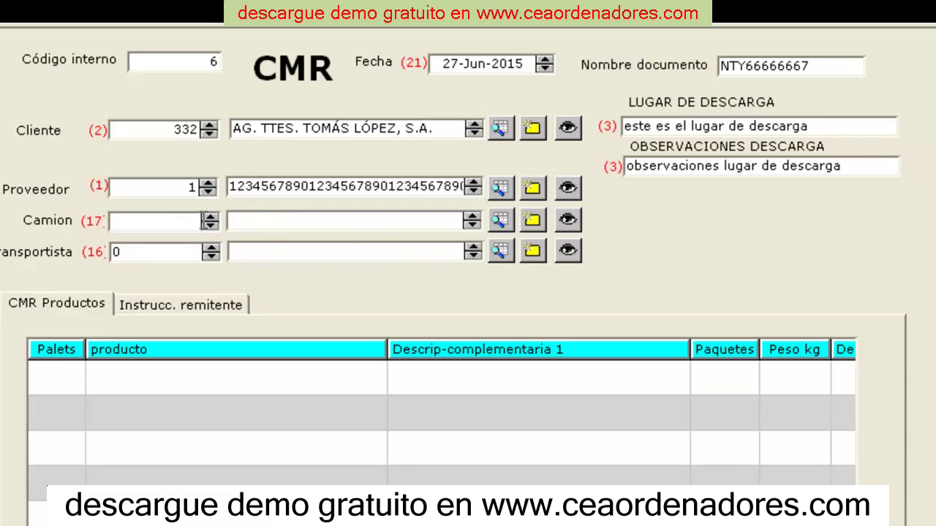
click(501, 222)
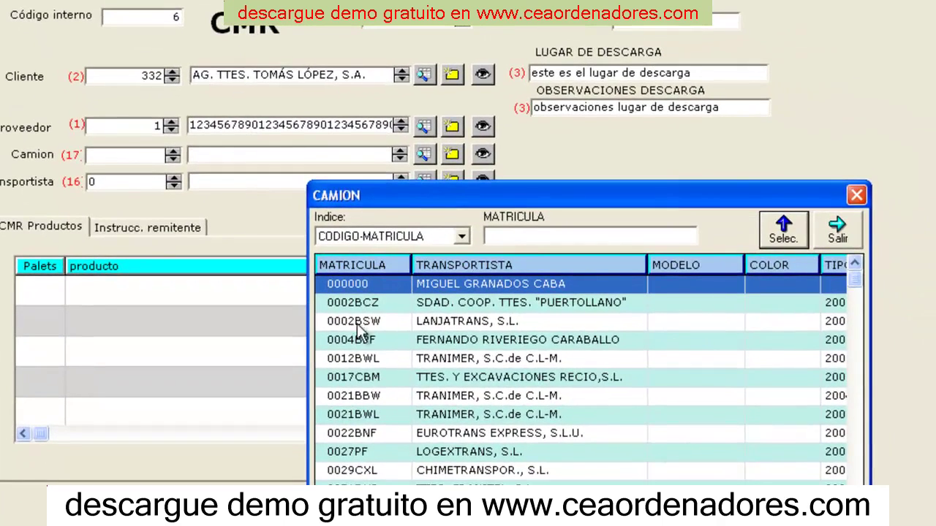
click(359, 378)
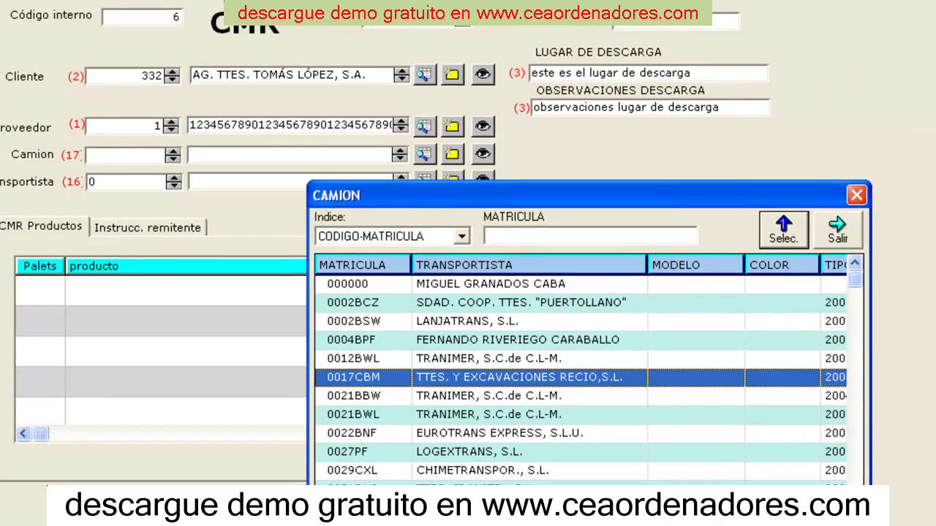
click(783, 225)
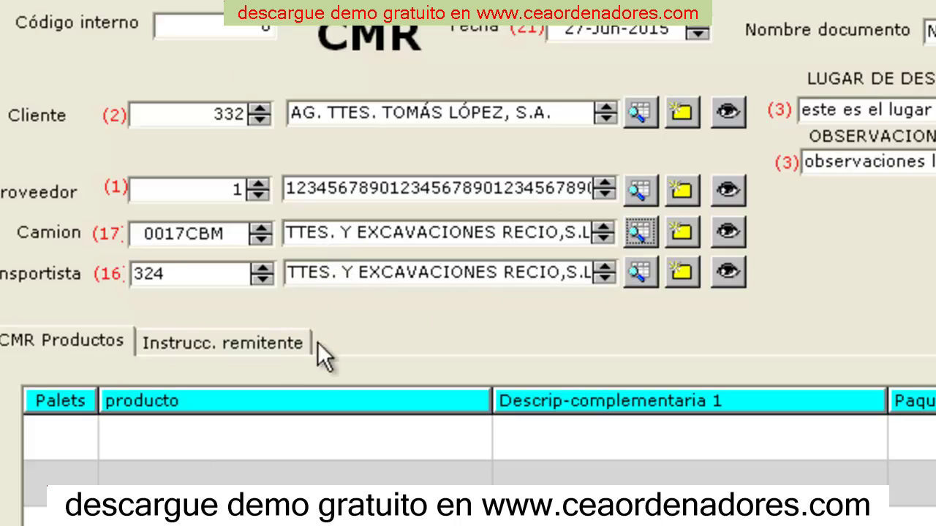
Step: Add a CMR product line and choose the product Albaricoques MOGADOR 10X500 (92 CAJAS )
double_click(197, 430)
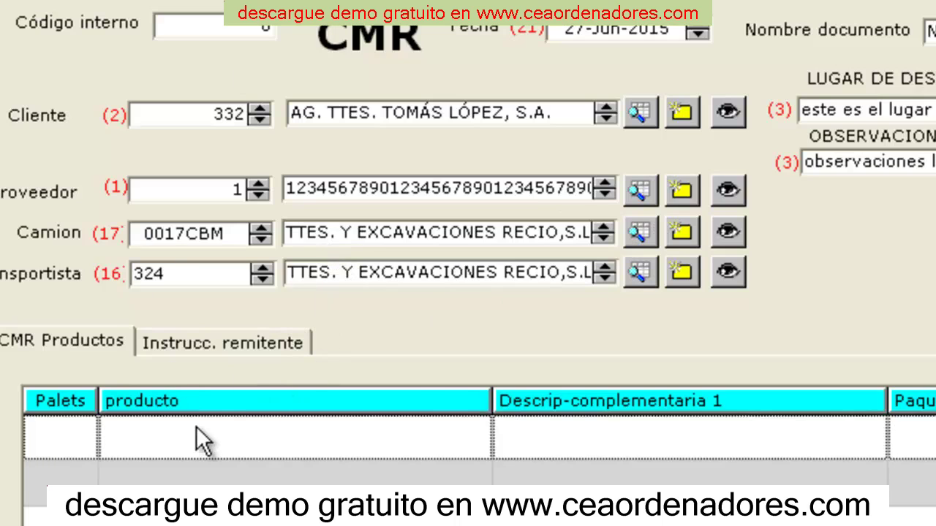
drag(689, 391, 515, 333)
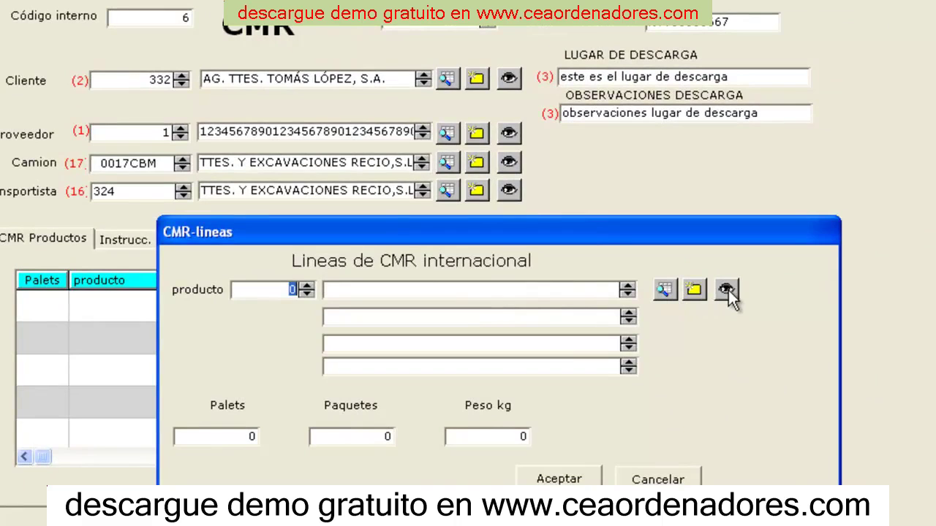
click(664, 291)
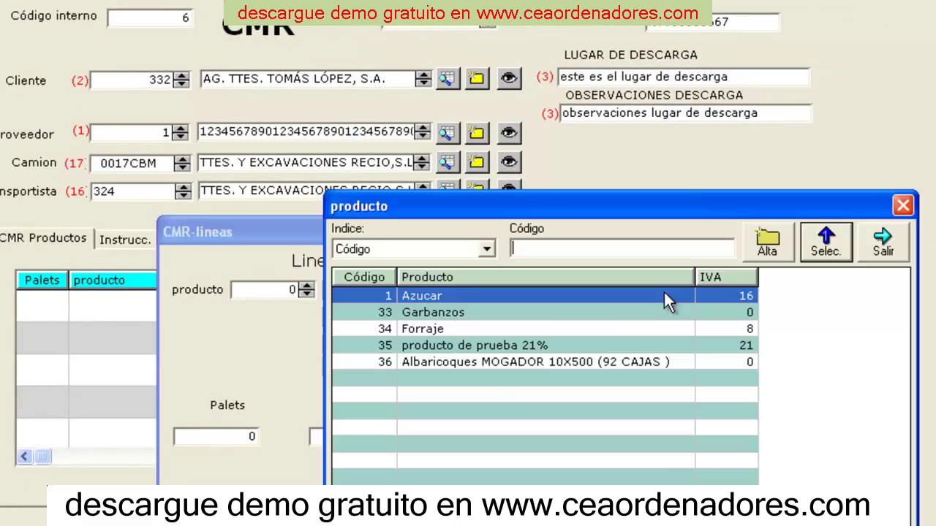
double_click(482, 363)
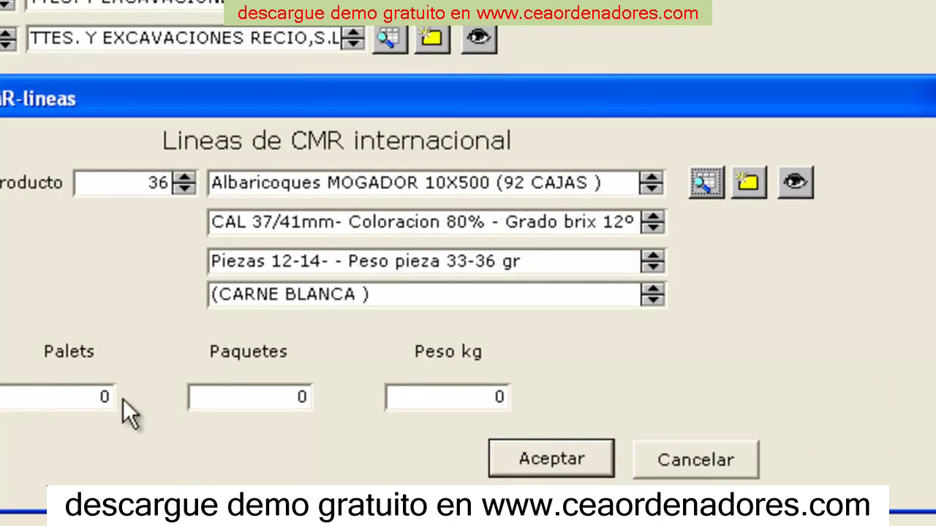
Step: Set the product line to 5 pallets, 14 packages and a weight of 1568 kg, and accept it
click(77, 398)
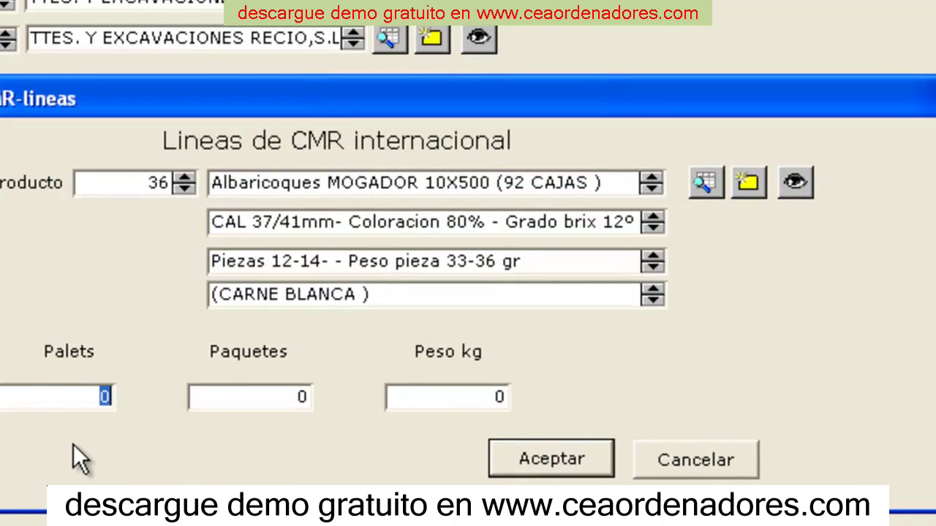
text(5)
click(294, 398)
text(14)
click(475, 402)
text(1568)
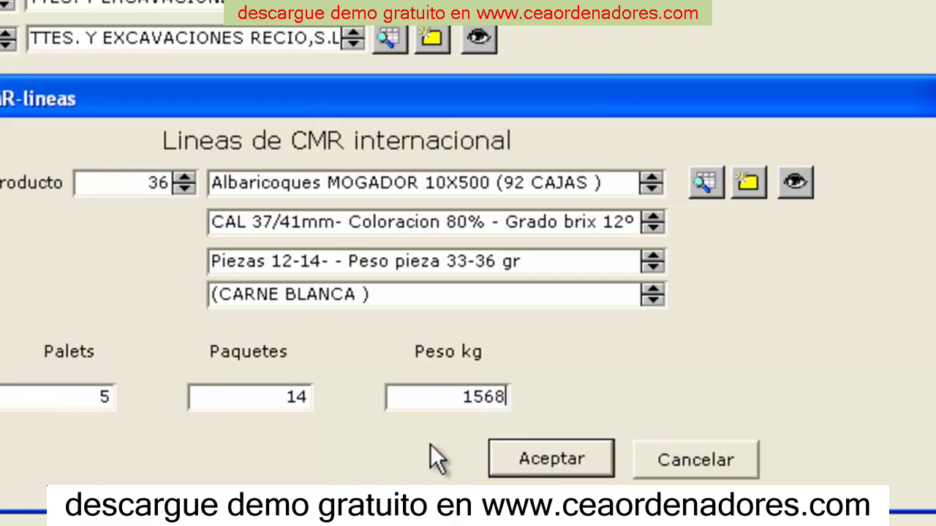
click(549, 468)
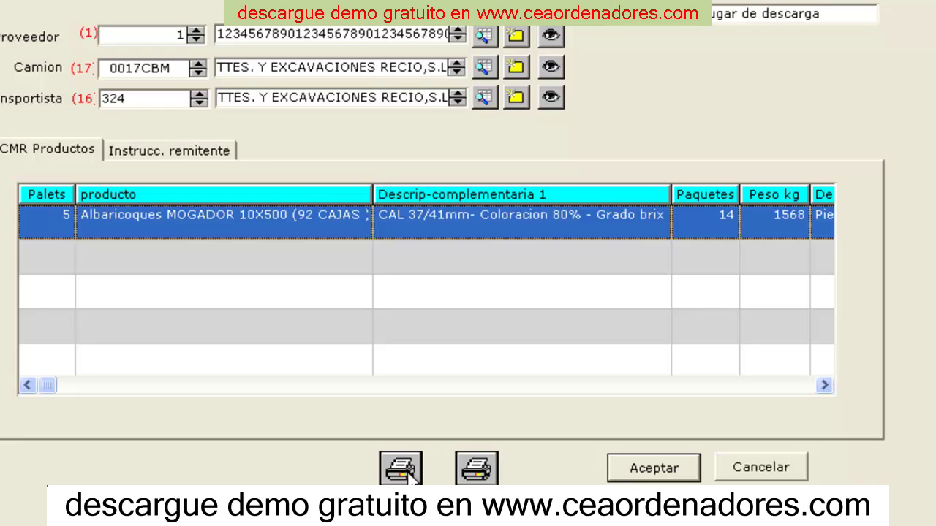
Step: Fill sender instruction 1 with DDDDDDDDDDDDDDDDDD and instruction 2 with CCCCCCCCCCCCCCGGG
click(142, 153)
click(255, 223)
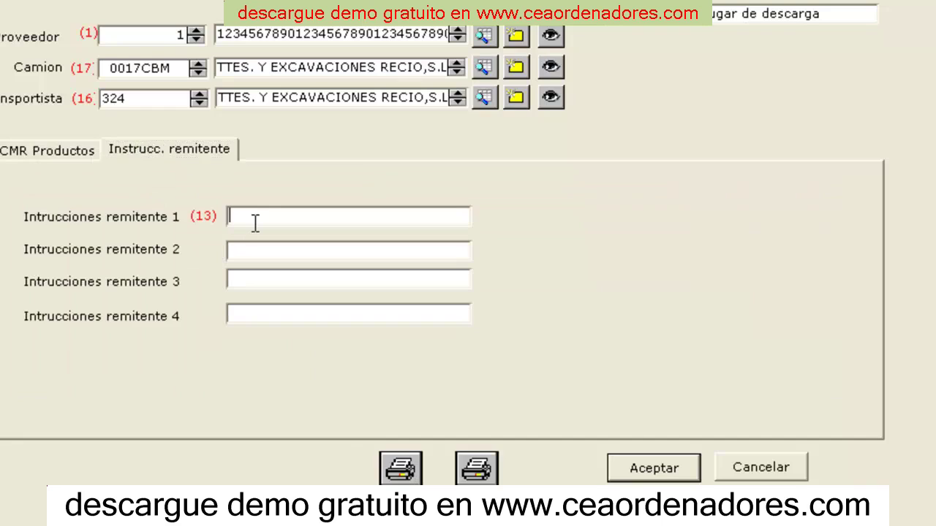
text(DDDDDDDDDDDDDDDDDD)
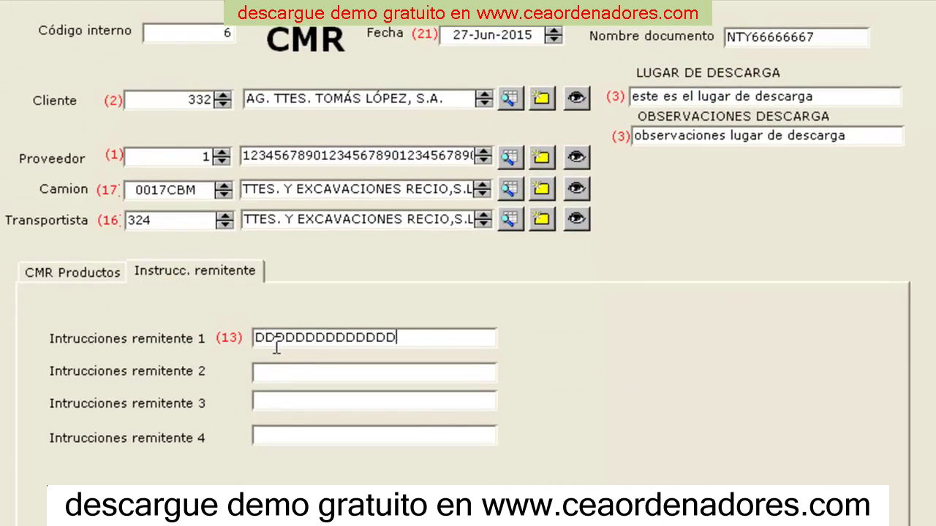
click(264, 375)
text(GCCCCCCCCCCCCCCGGG)
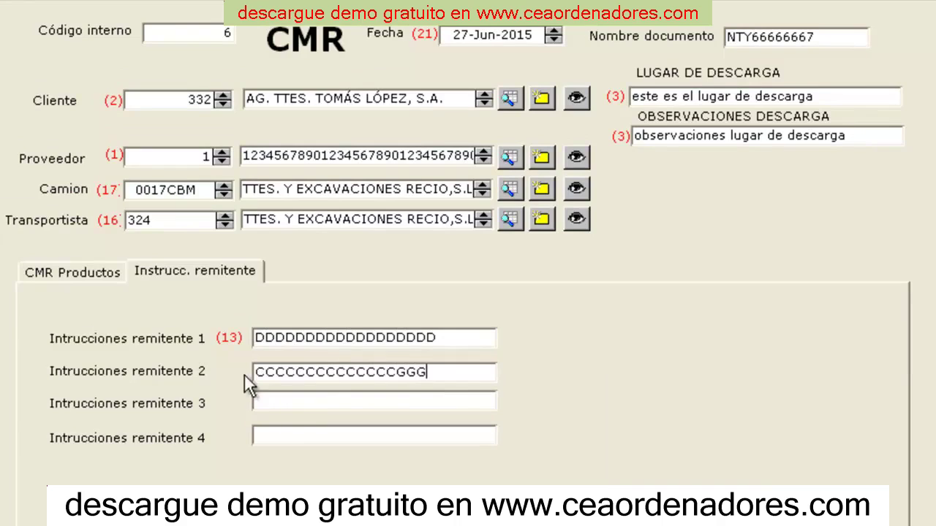
Step: Return to the CMR product lines, close the record and exit the CMR list to the main menu
click(94, 271)
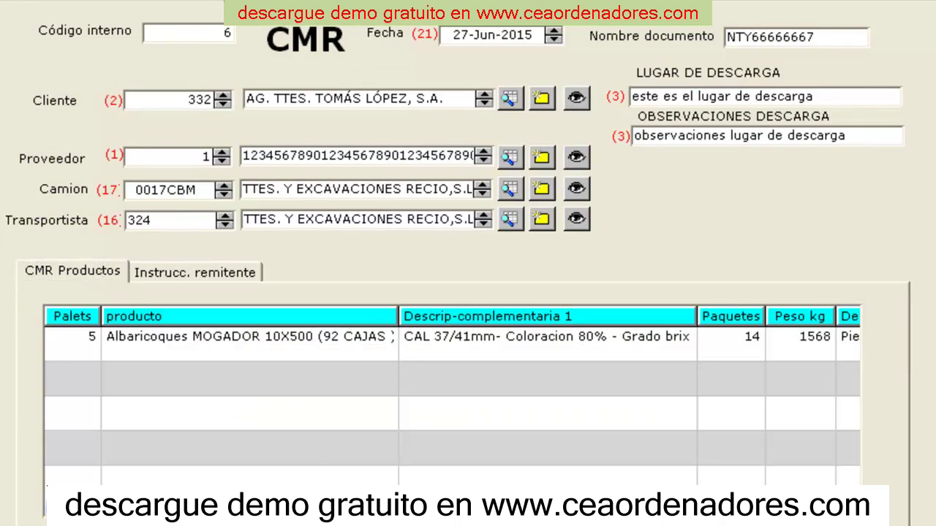
key(Escape)
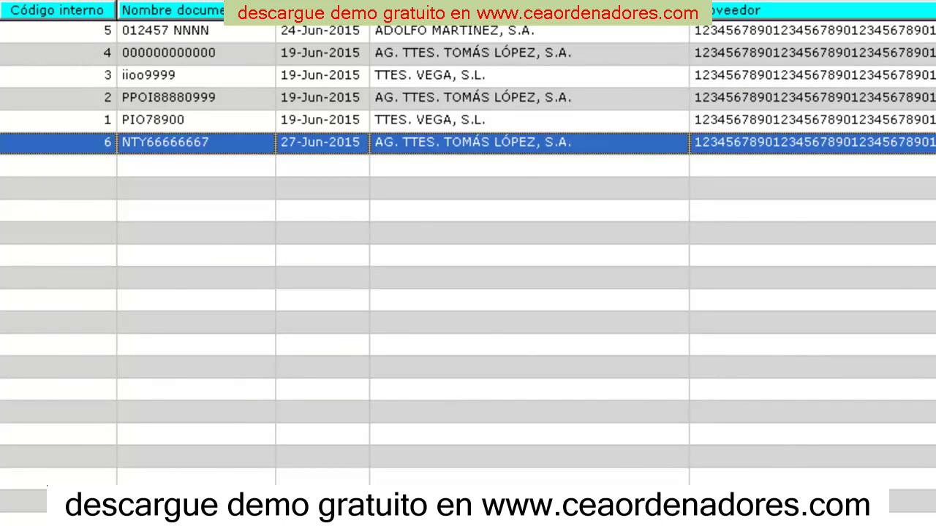
key(Escape)
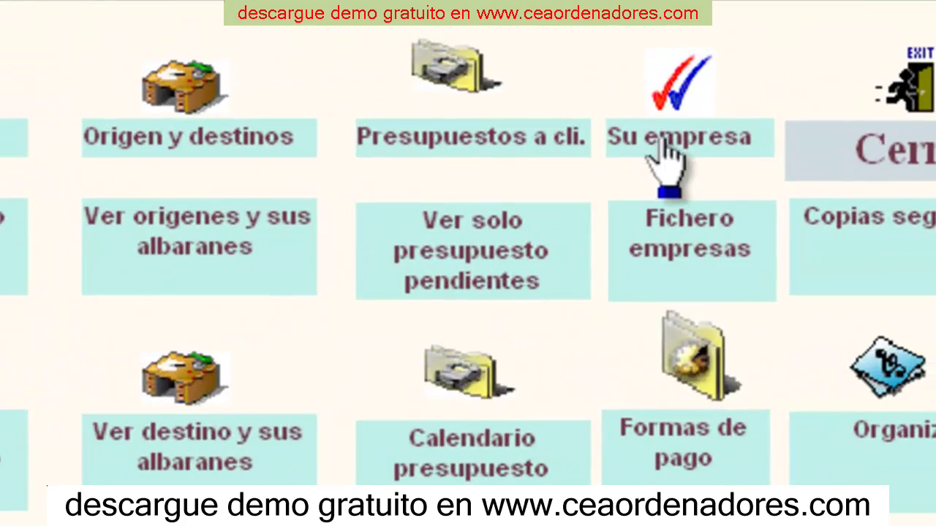
Step: Open the company settings and examine the three footer lines printed on the CMR format
click(662, 147)
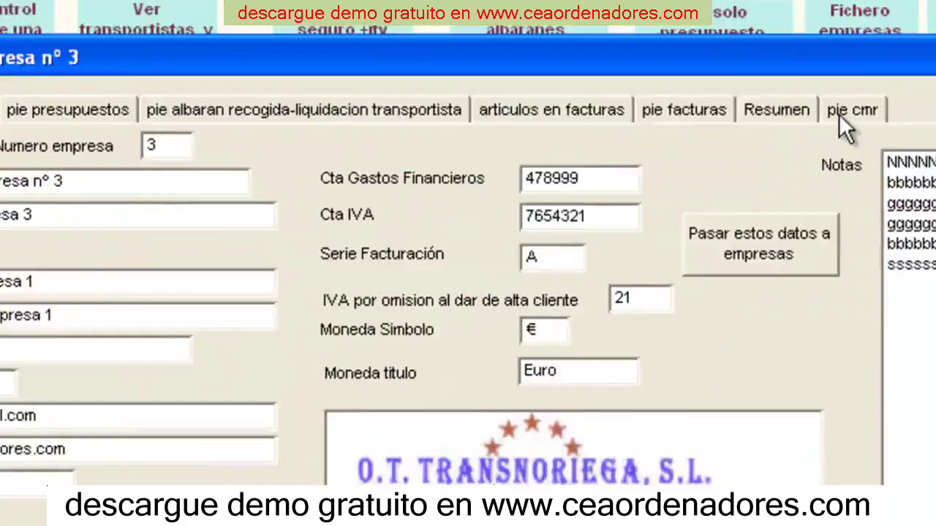
click(848, 113)
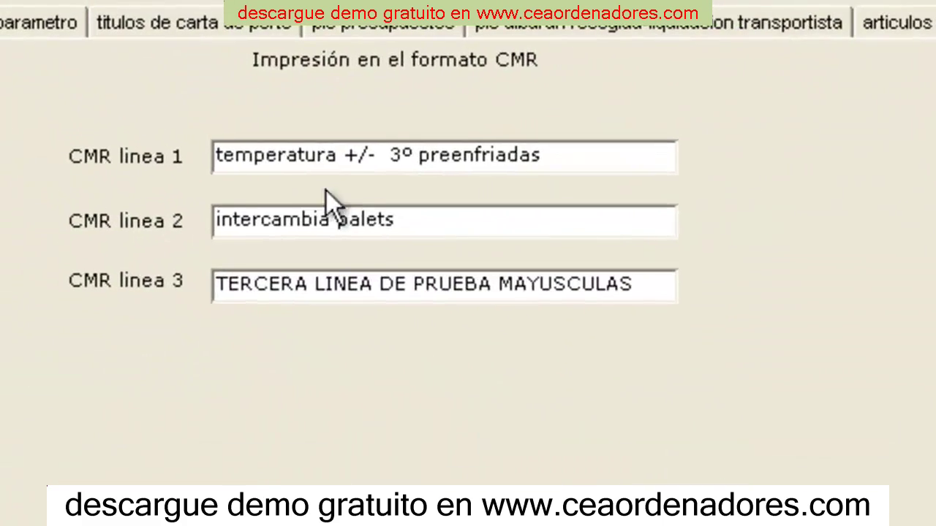
click(253, 154)
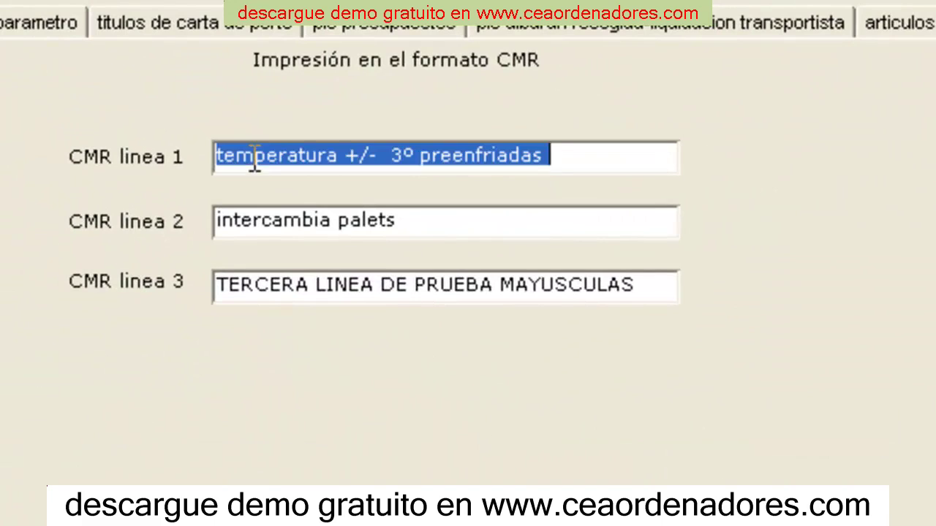
click(283, 213)
click(286, 287)
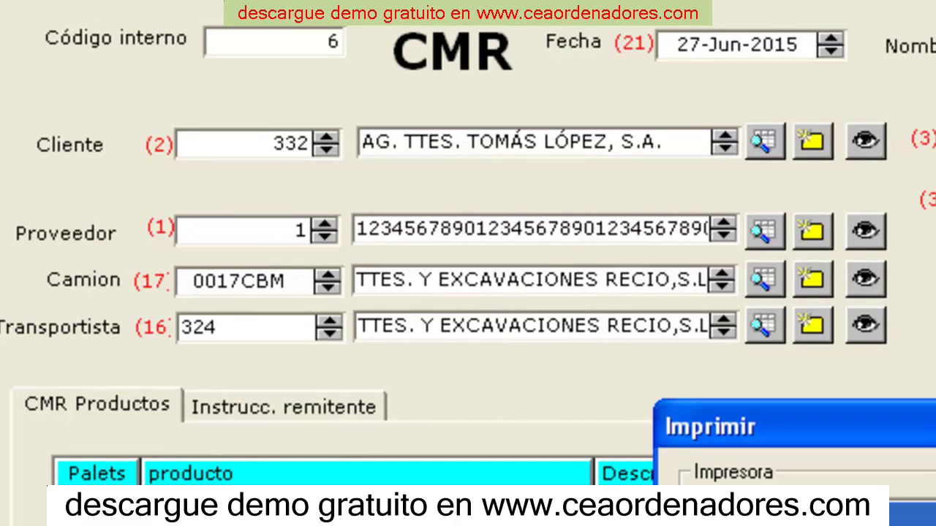
Step: Output the CMR document as a PDF and reposition its preview to inspect the printed boxes
key(Escape)
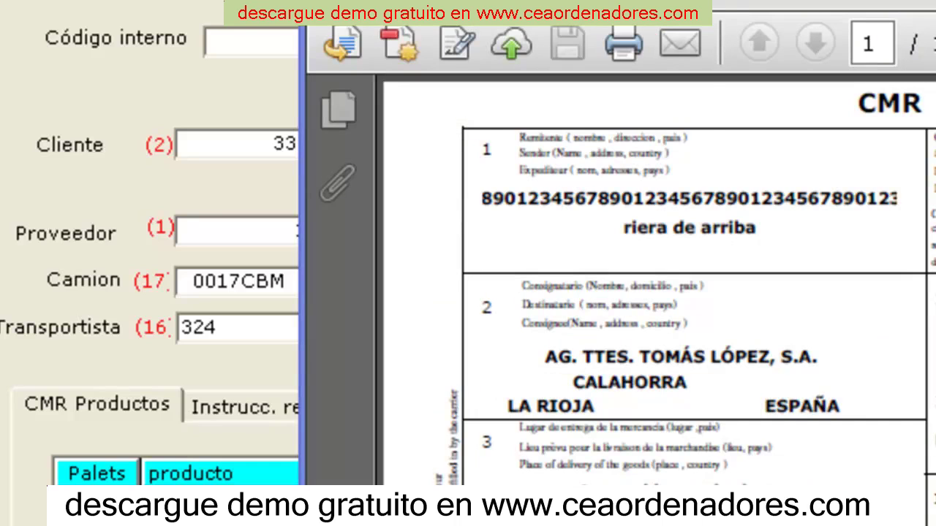
drag(731, 0, 447, 15)
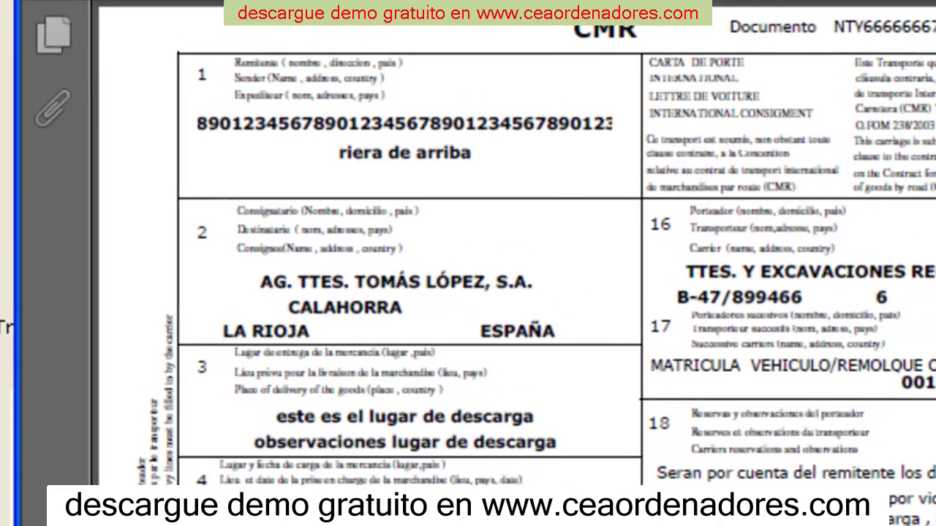